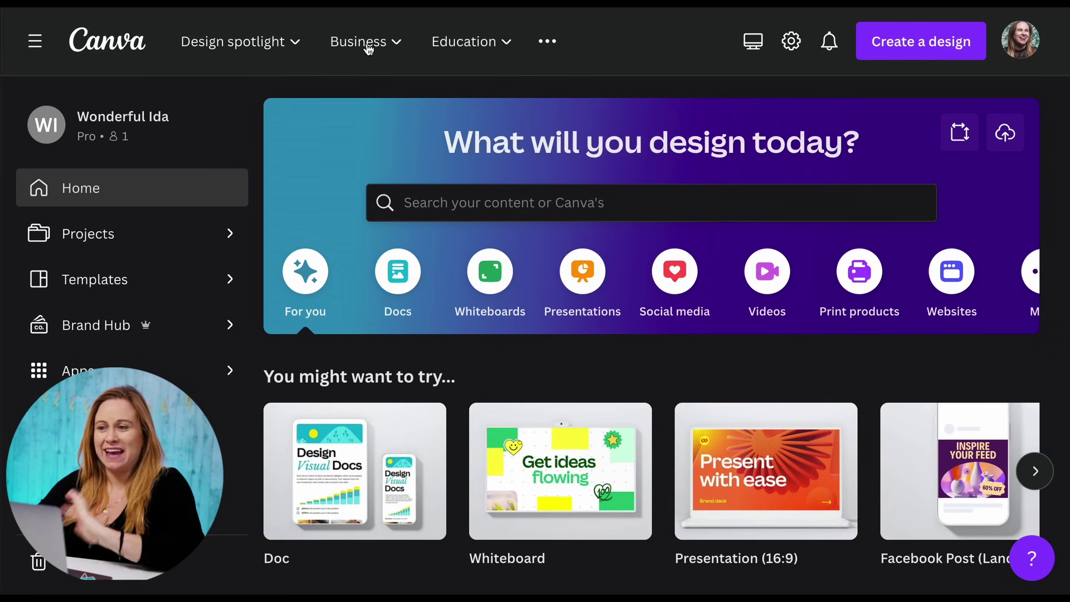
# Create a blank Instagram Story design from the Create a design suggestions
pyautogui.click(907, 54)
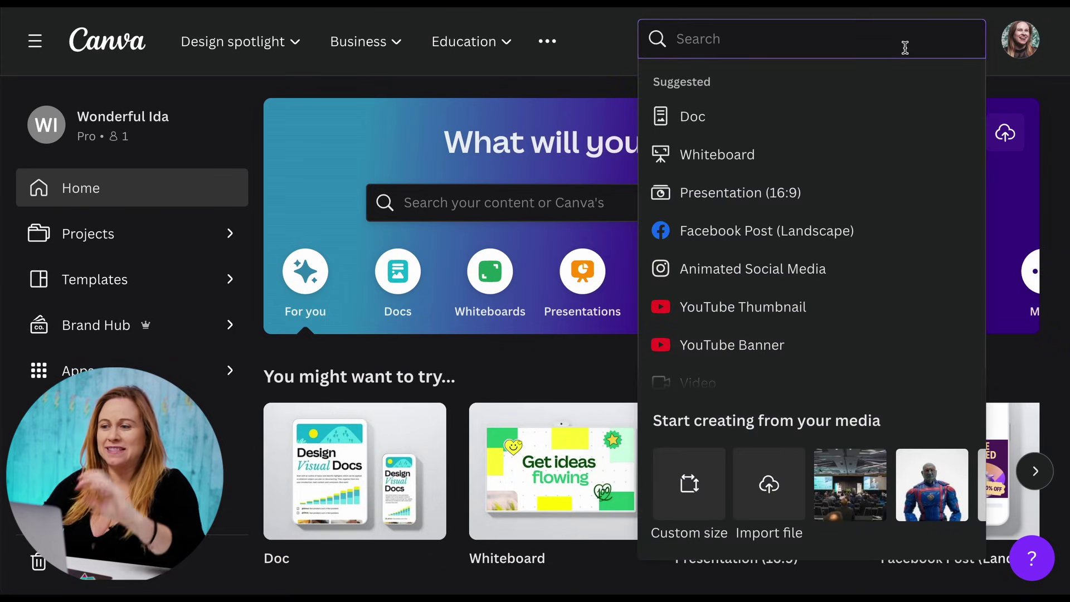
pyautogui.scroll(-3, 859, 212)
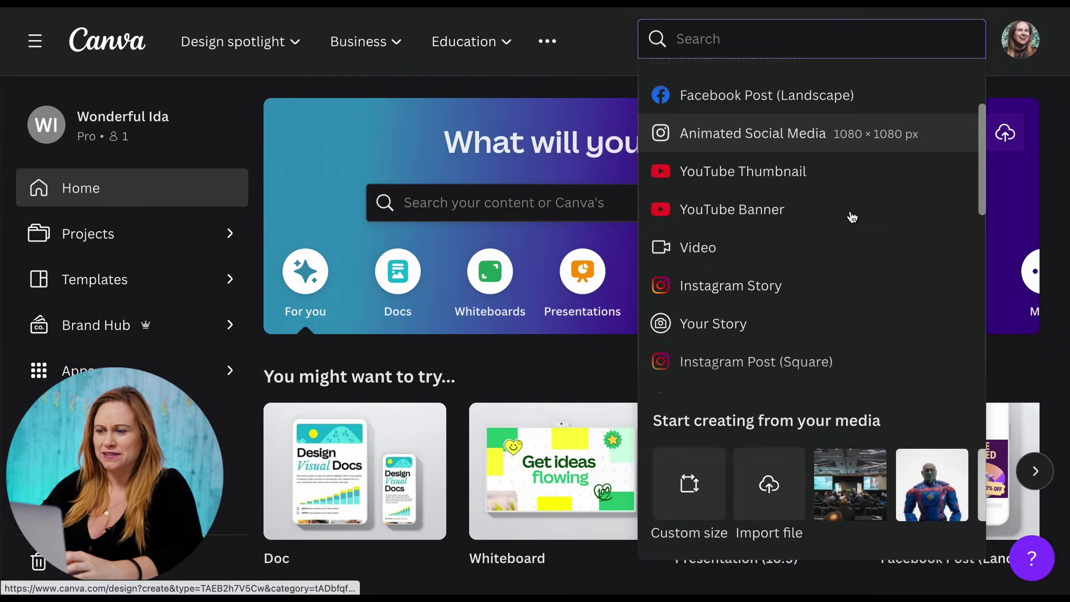
pyautogui.click(791, 269)
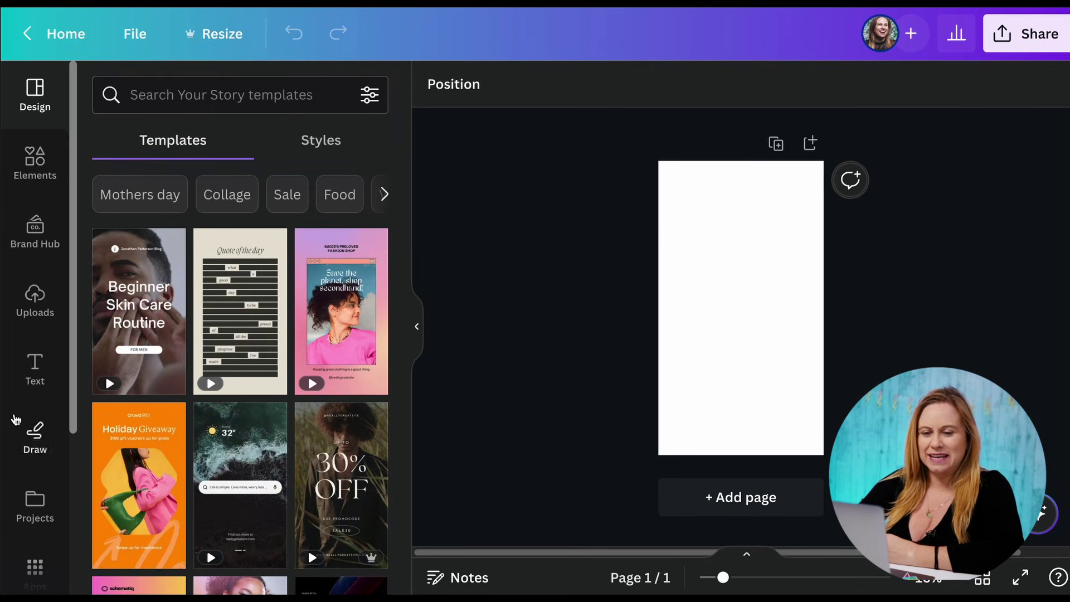
# Insert the black-and-white laughing-child GIF from the GIPHY app onto the lower part of the page
pyautogui.scroll(-5, 16, 419)
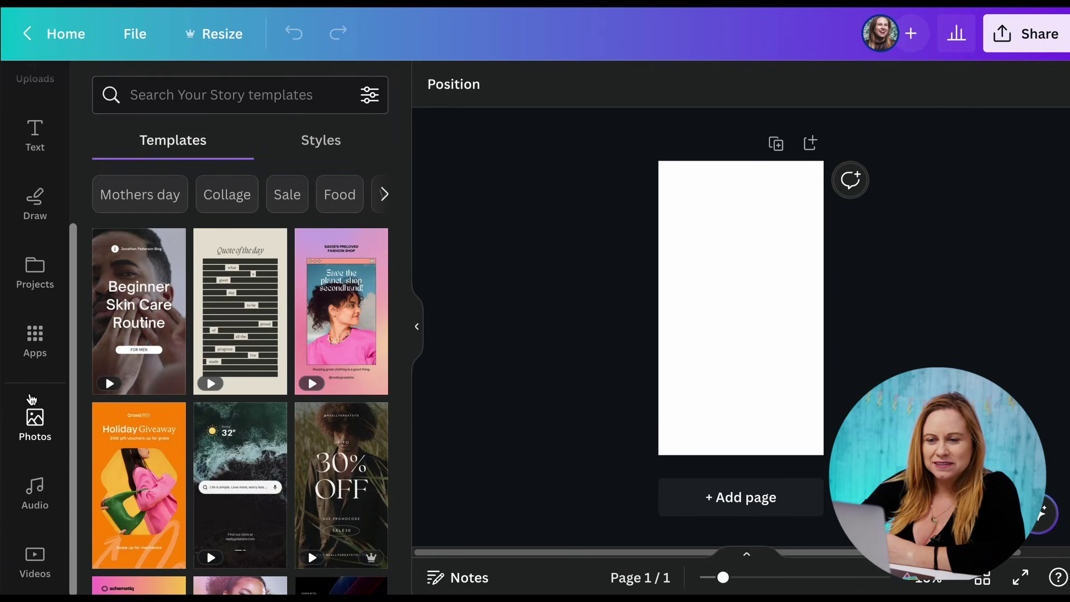
pyautogui.click(27, 339)
pyautogui.scroll(-5, 148, 357)
pyautogui.scroll(-8, 148, 357)
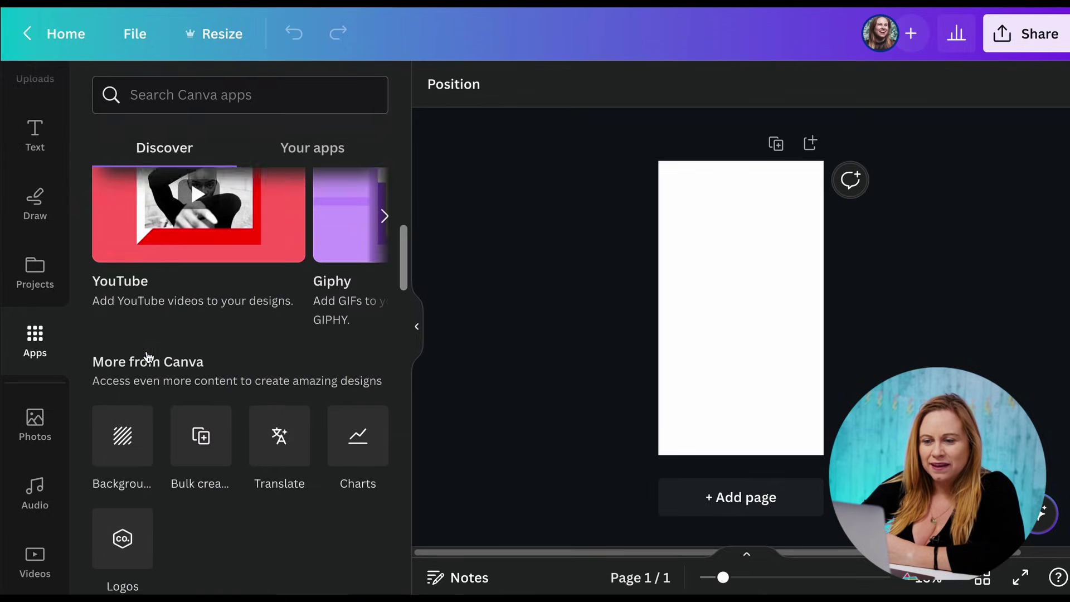
pyautogui.scroll(-7, 148, 357)
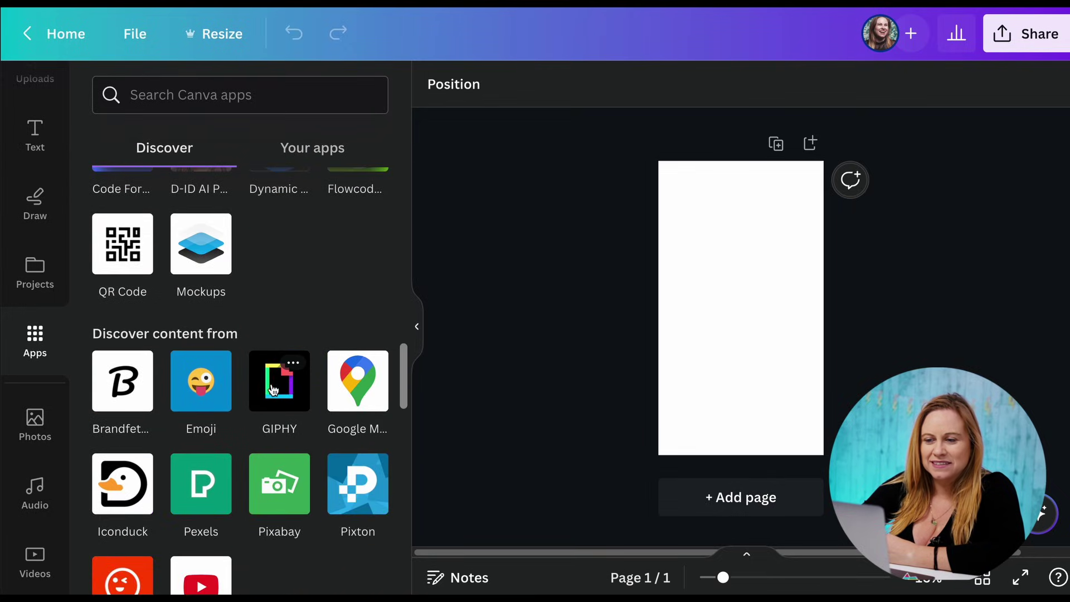
pyautogui.click(274, 389)
pyautogui.click(270, 508)
pyautogui.scroll(-1, 297, 428)
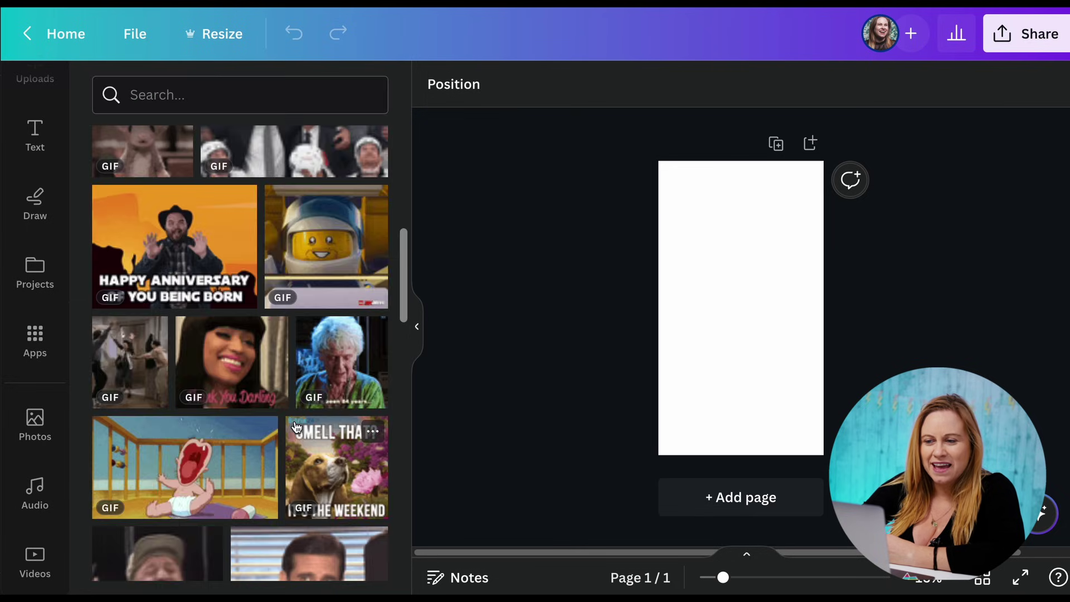
pyautogui.scroll(-3, 296, 427)
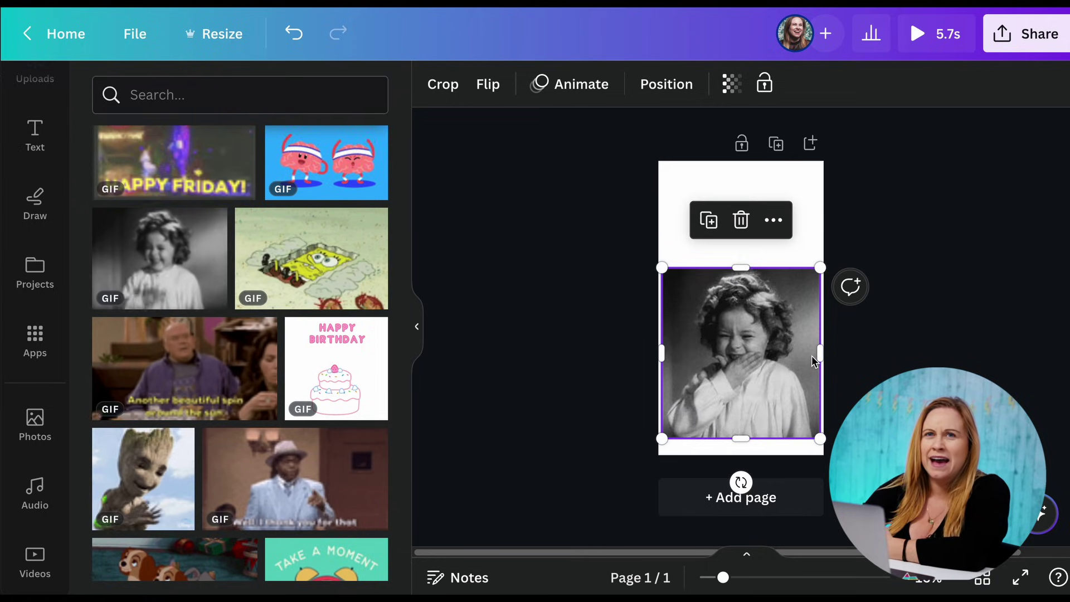
pyautogui.click(877, 341)
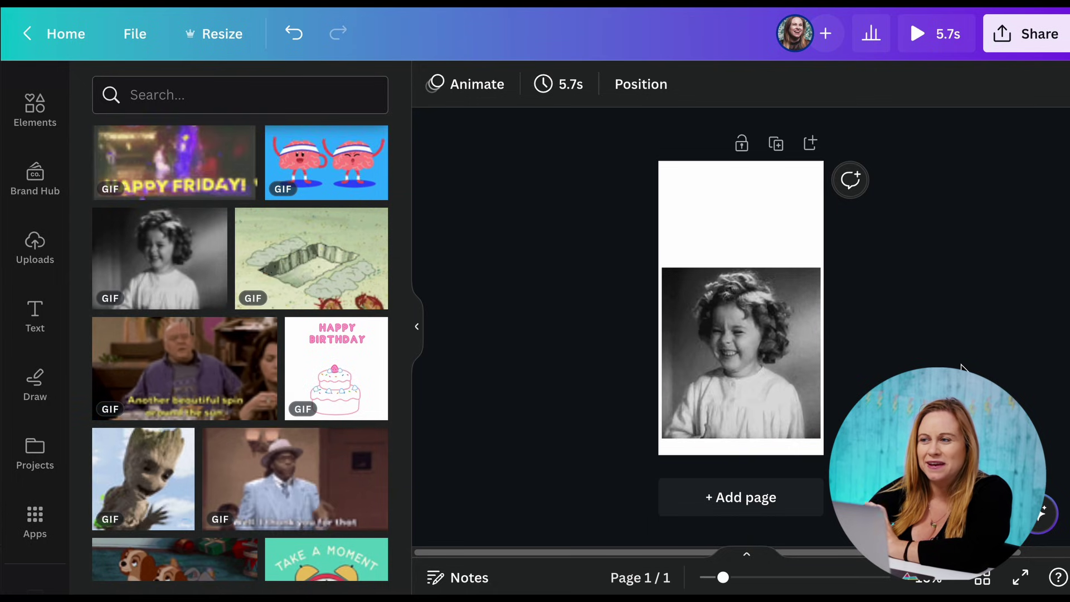
# Export the design as a 1080p MP4 video, saved as Untitled design.mp4
pyautogui.click(1031, 35)
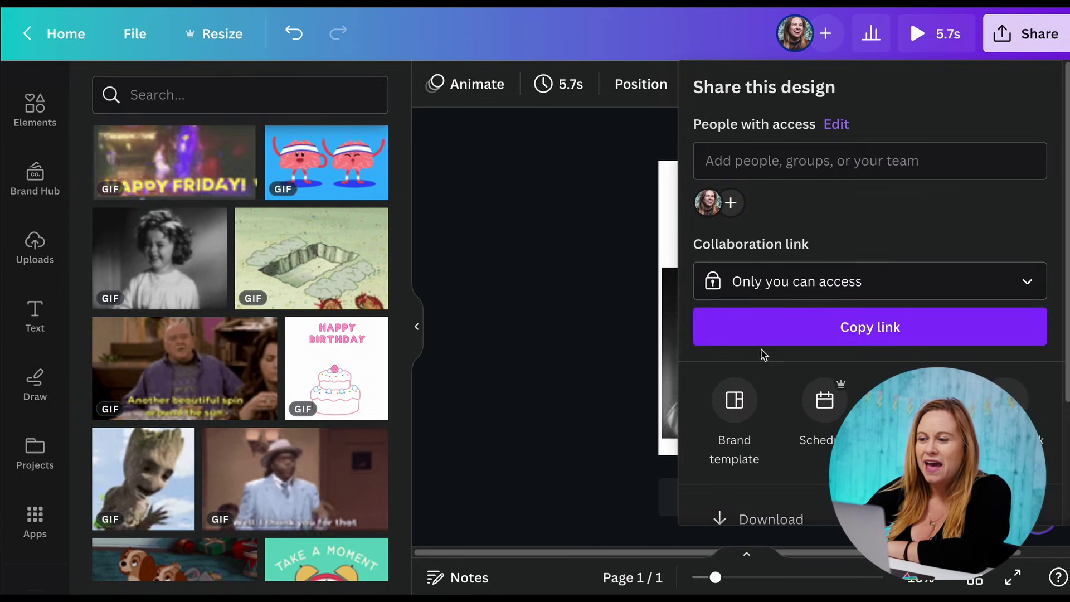
pyautogui.scroll(-2, 764, 354)
pyautogui.click(792, 429)
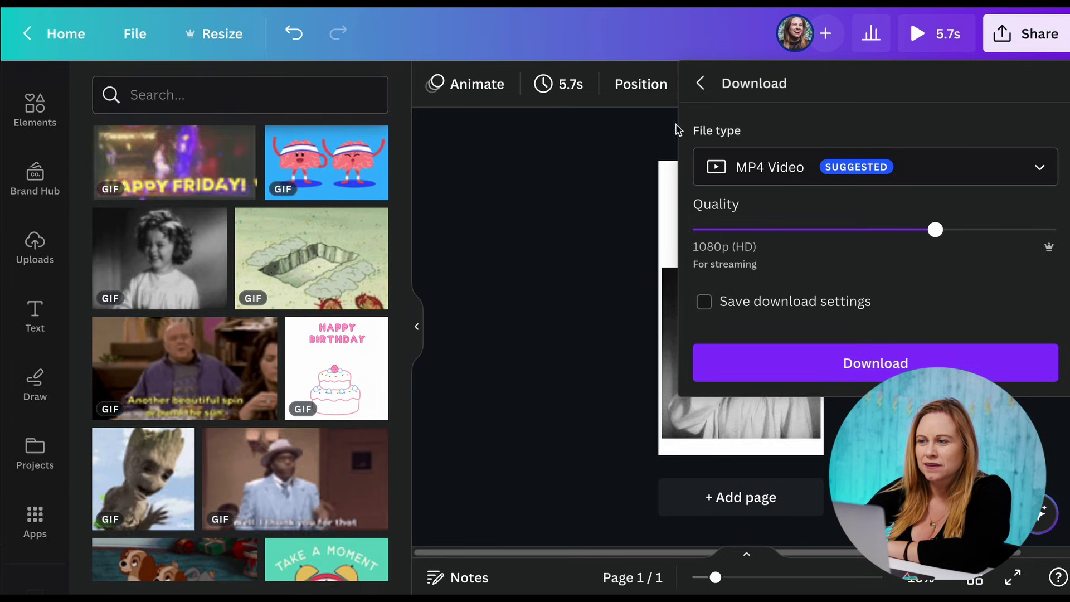
pyautogui.click(899, 365)
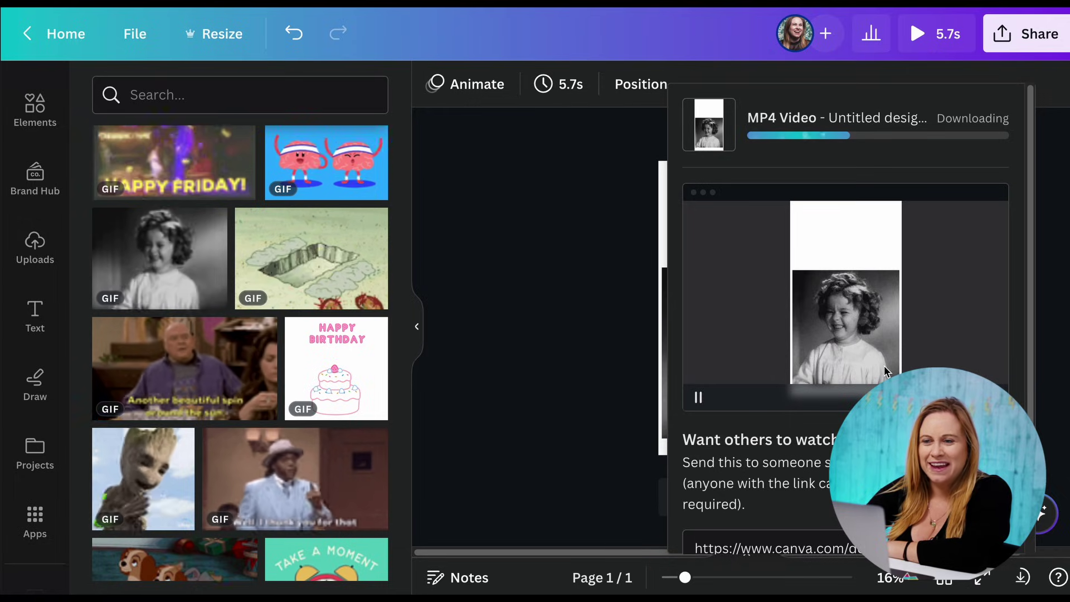
pyautogui.click(508, 442)
# Delete the GIF, then upload Untitled design.mp4 from Finder and place the 5.7s video on the page
pyautogui.click(722, 367)
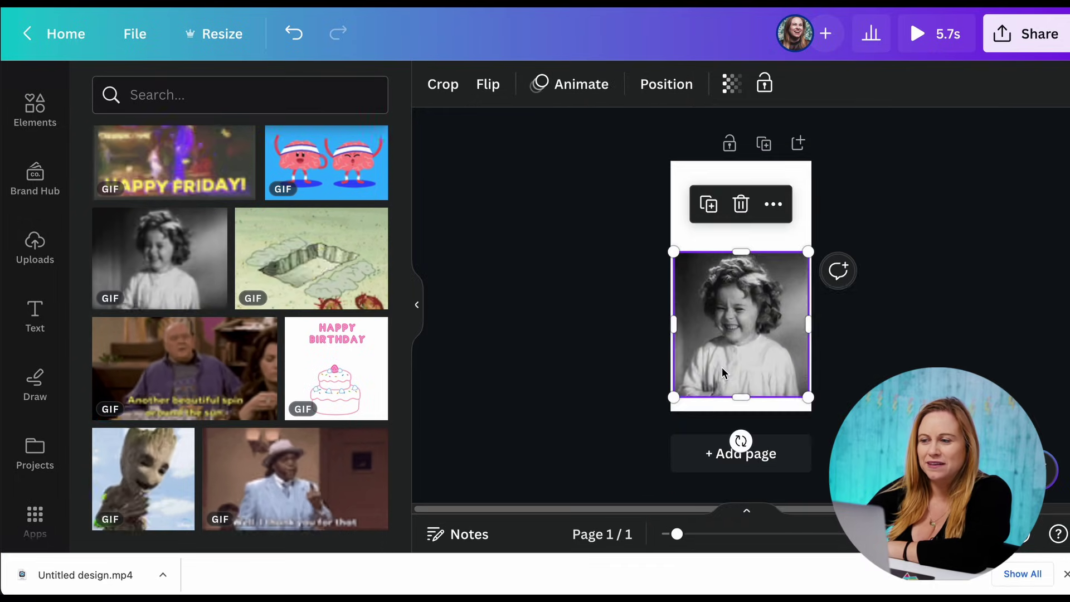
pyautogui.press('Delete')
pyautogui.click(78, 586)
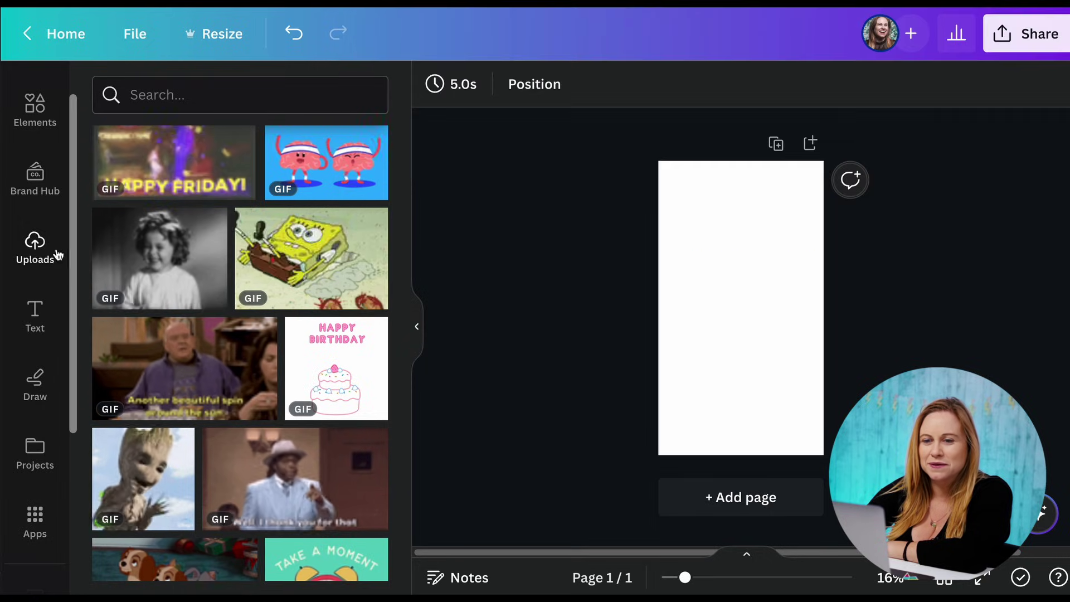
pyautogui.click(34, 251)
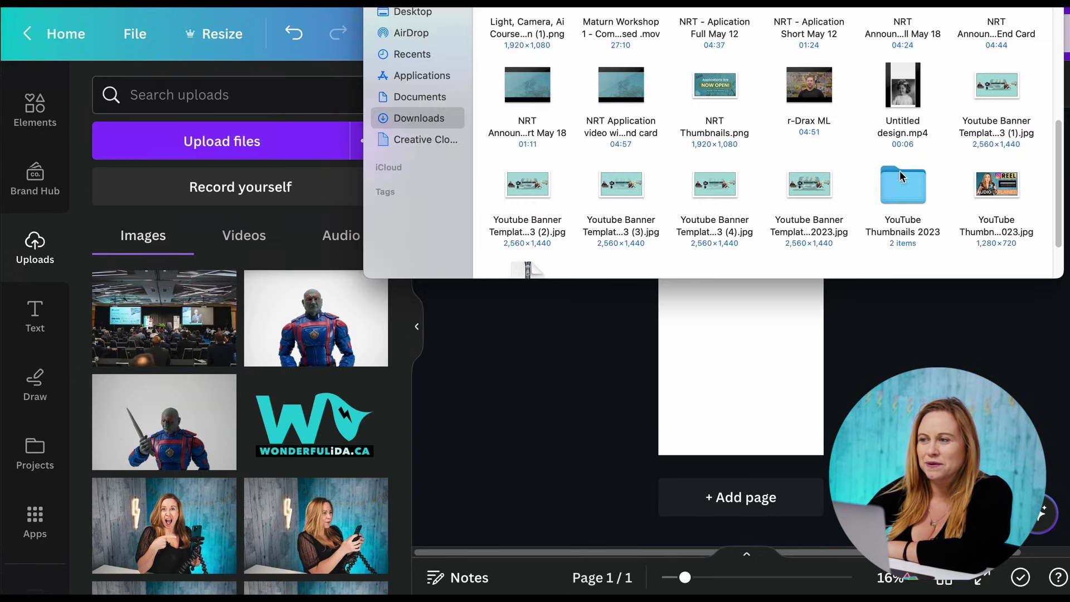
pyautogui.moveTo(903, 89); pyautogui.dragTo(678, 330)
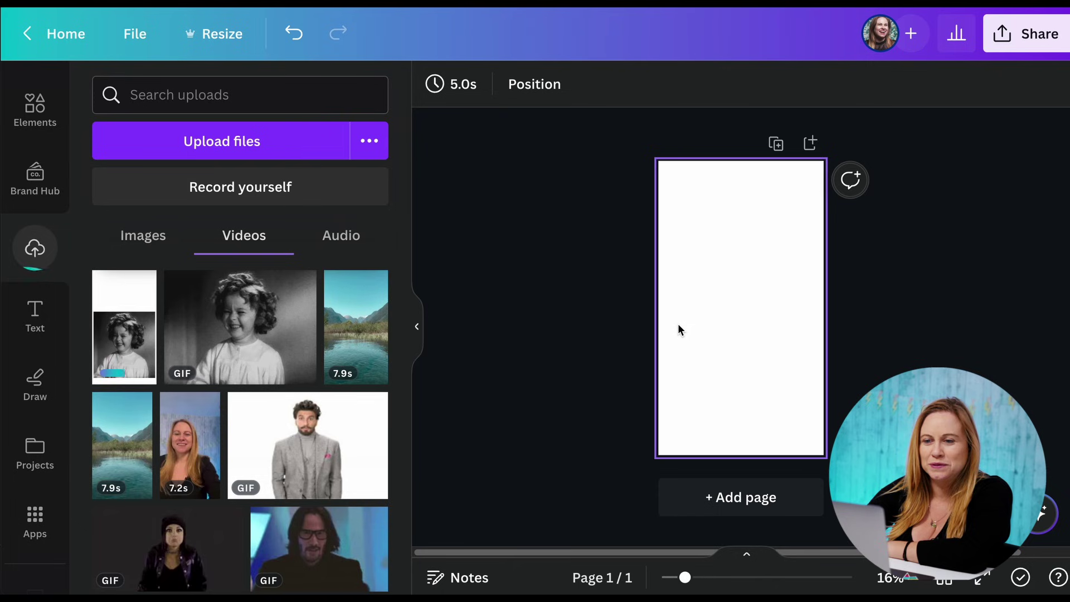
pyautogui.moveTo(154, 354); pyautogui.dragTo(744, 330)
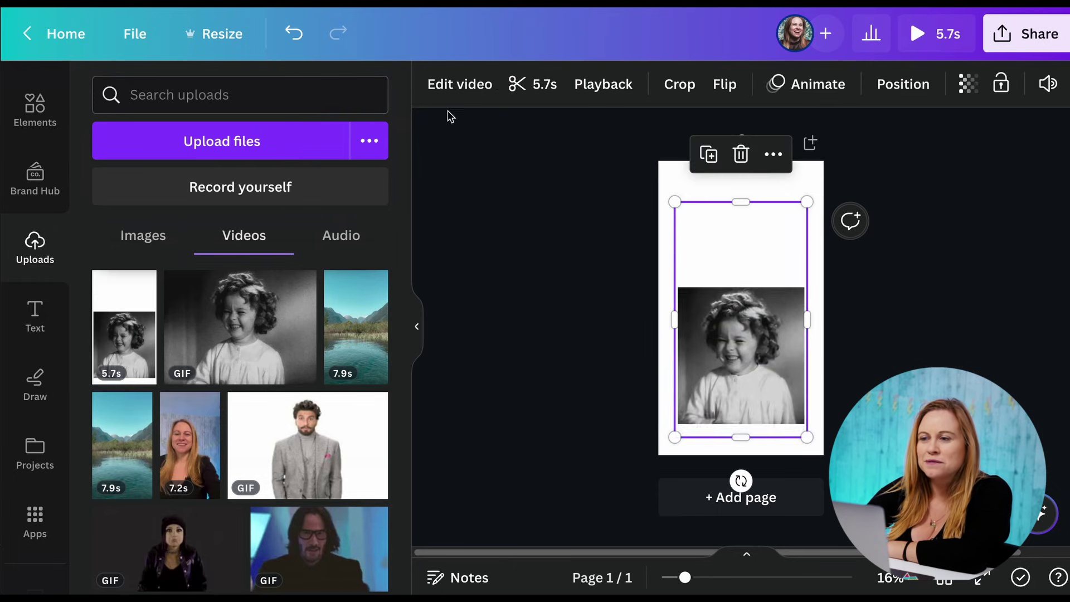
# Apply Background Remover to the 5.7s child video so only the laughing child remains
pyautogui.click(459, 85)
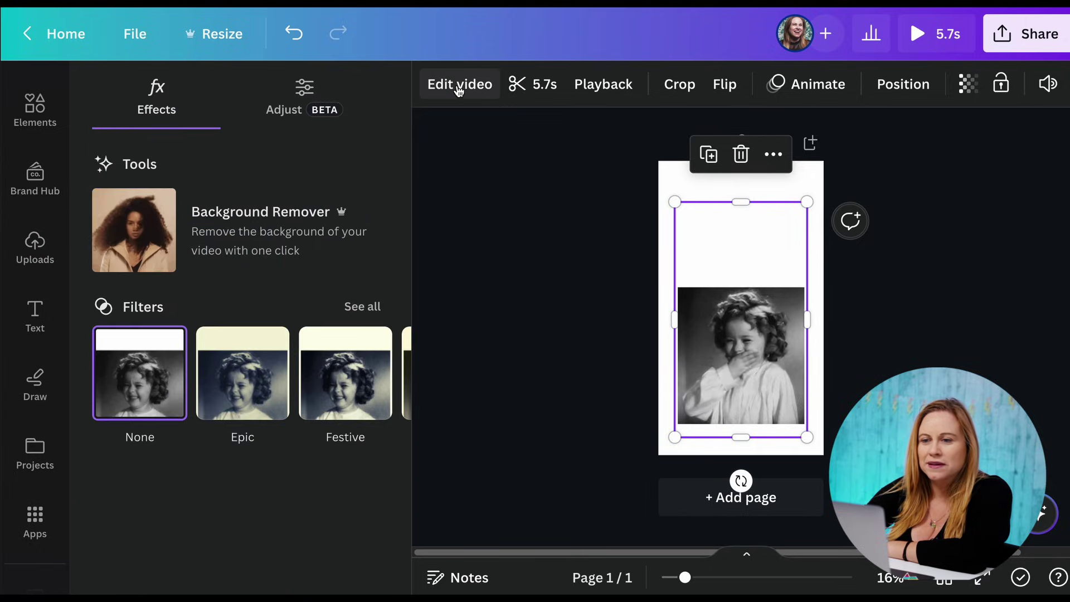
pyautogui.click(237, 228)
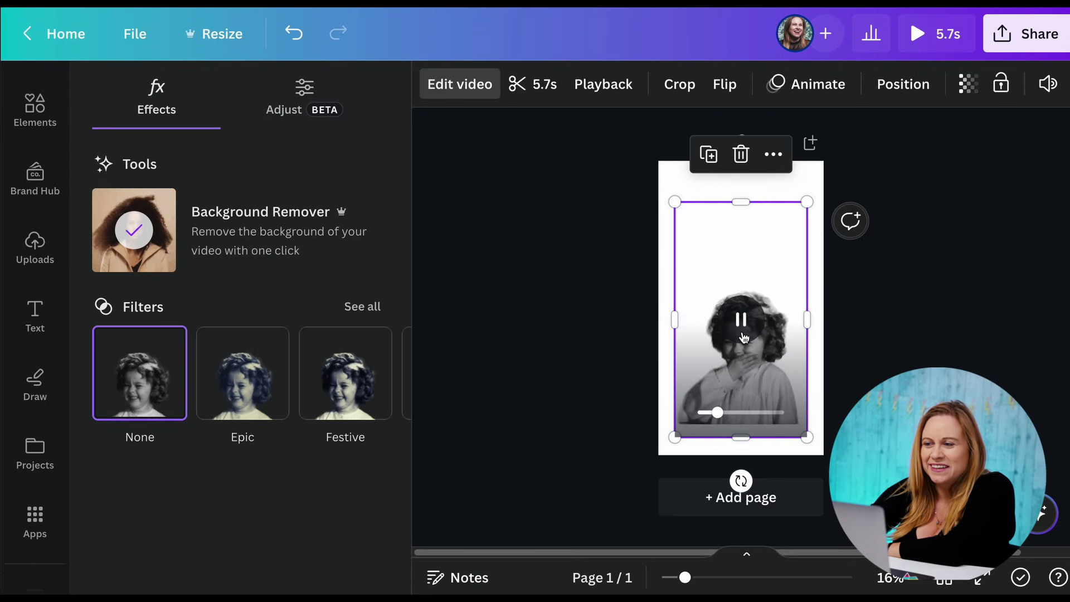
pyautogui.click(661, 370)
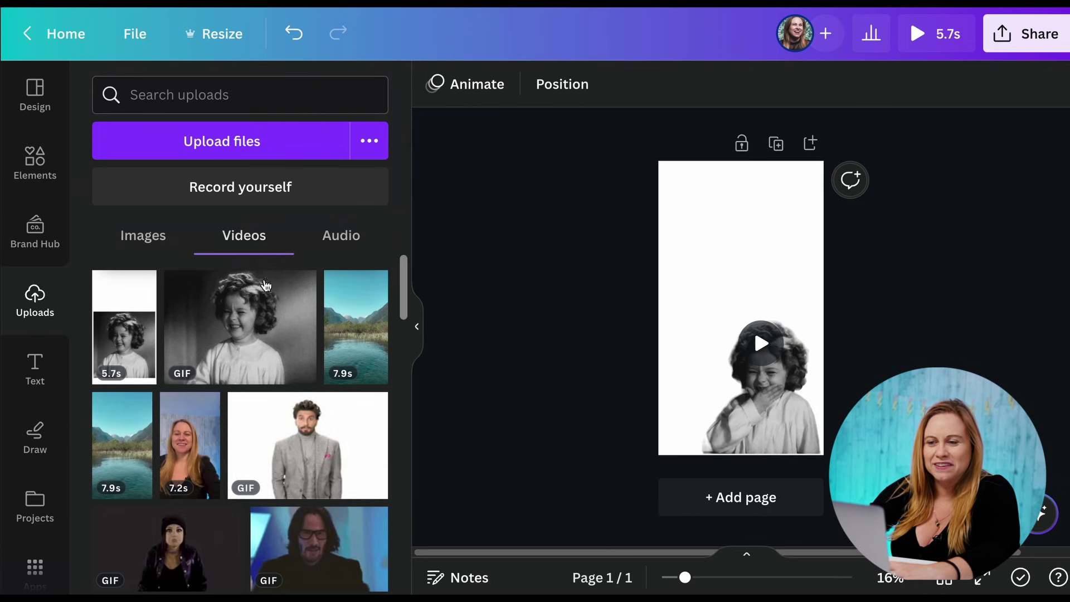
# Place the 7.9s mountain-lake video as the background and enlarge the cut-out child
pyautogui.moveTo(351, 329); pyautogui.dragTo(672, 294)
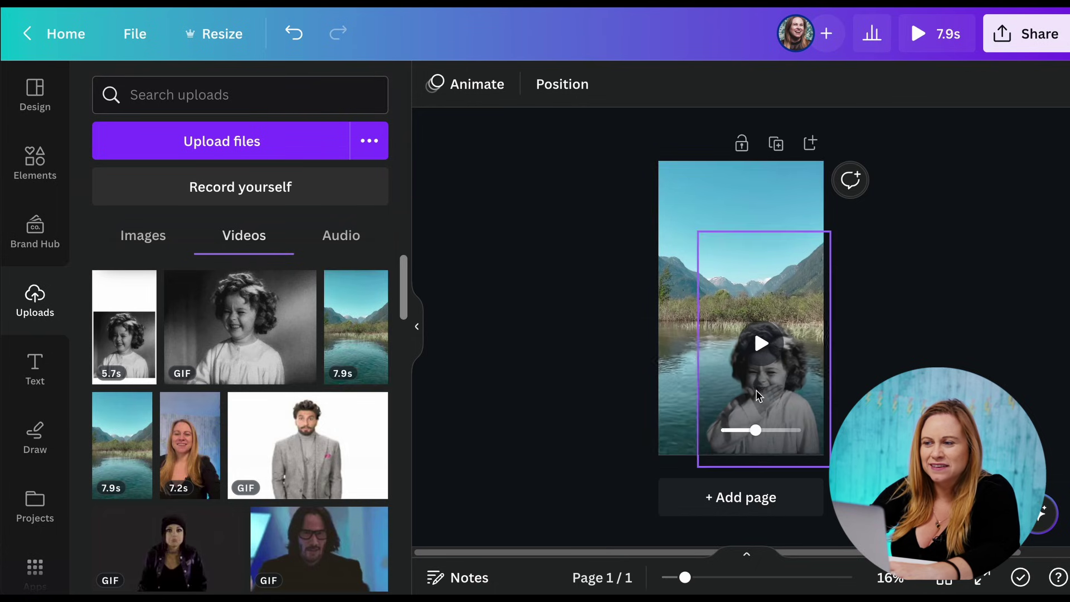
pyautogui.click(715, 301)
pyautogui.moveTo(700, 233); pyautogui.dragTo(669, 177)
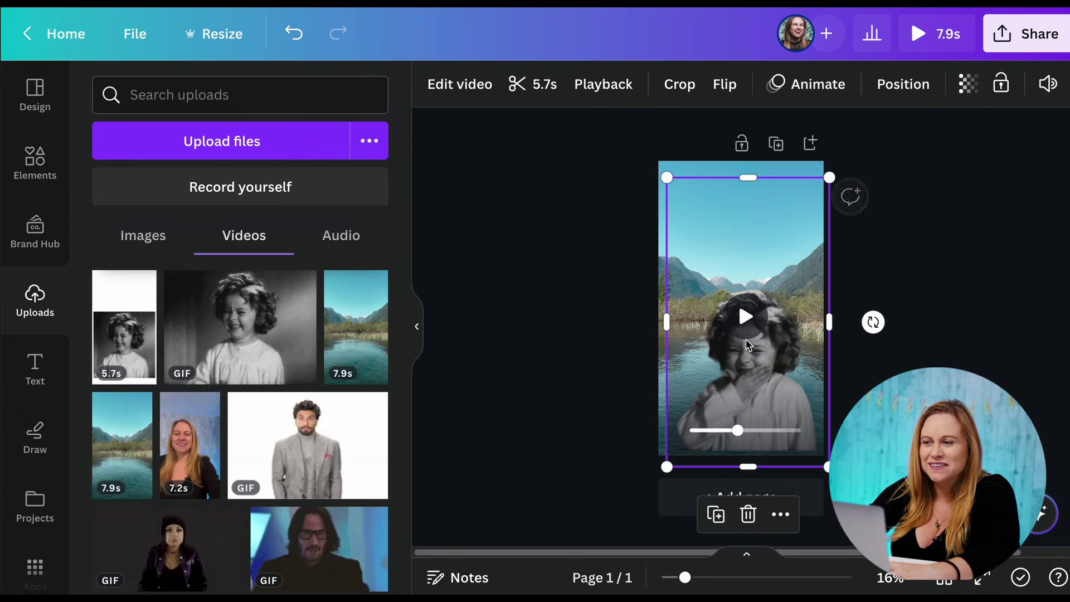
# Play the layered video and check it in full-screen preview
pyautogui.click(744, 317)
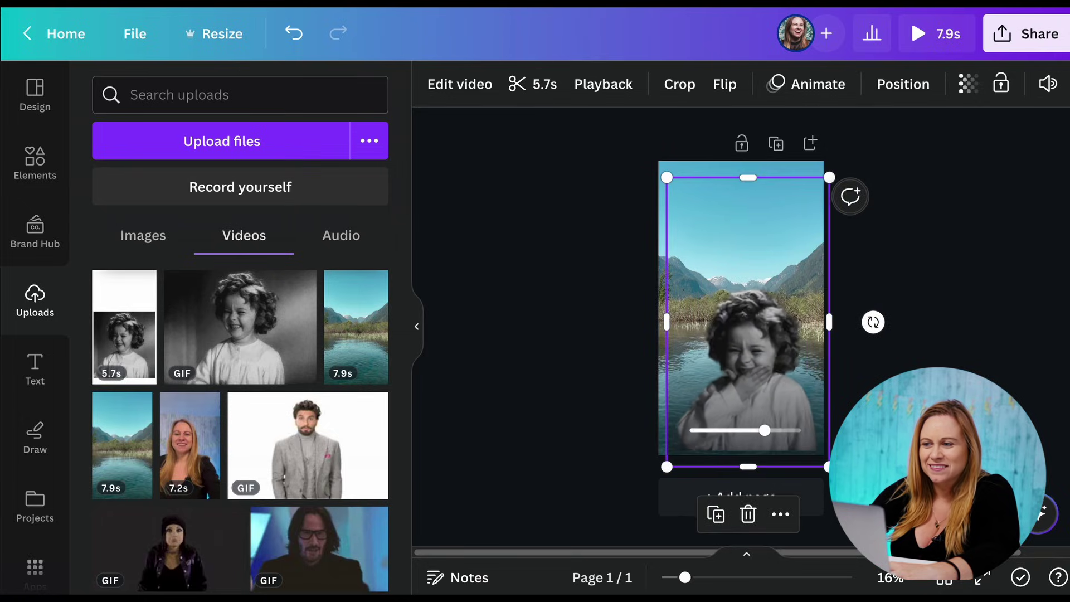
pyautogui.click(926, 42)
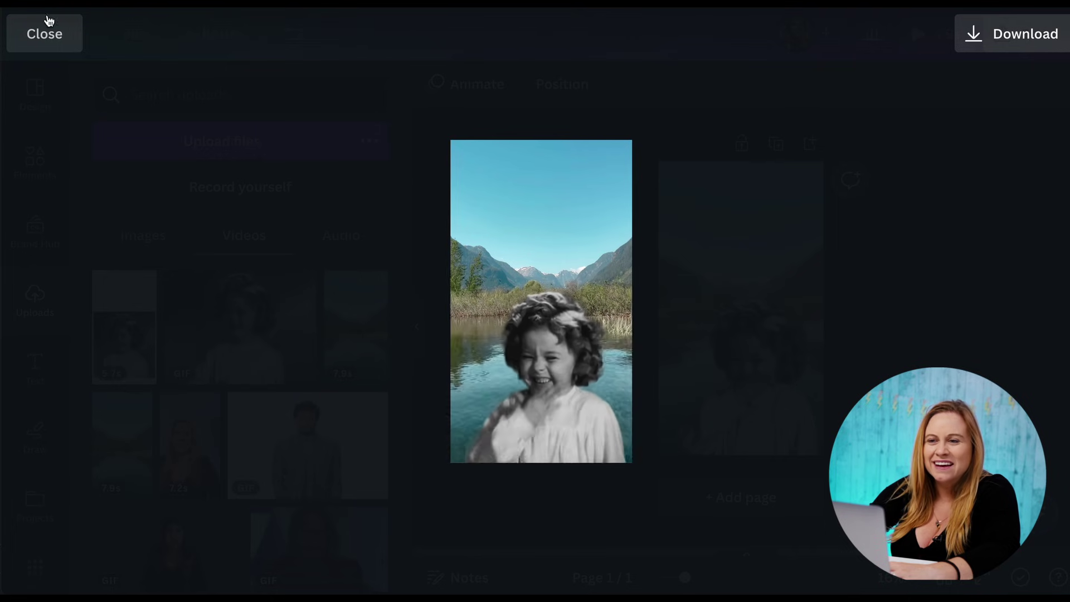
pyautogui.click(48, 25)
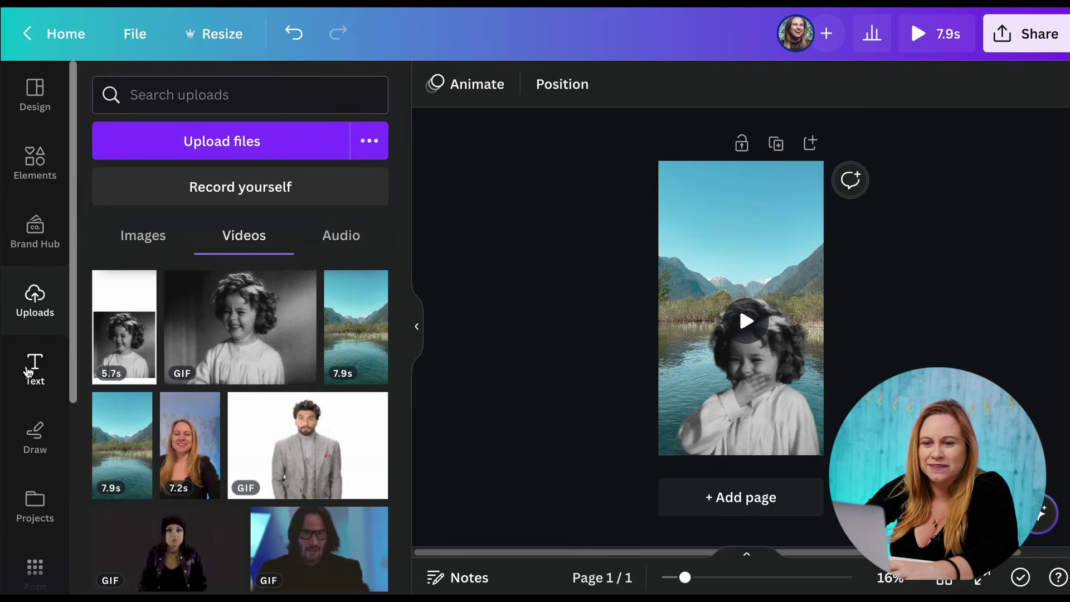
pyautogui.click(31, 367)
# Add the caption 'Escaping into nature on a magnificent Monday…' in the sky area, then preview it
pyautogui.write('Escaping into nature on a magnificent Monday is like pressing the reset button on our souls,')
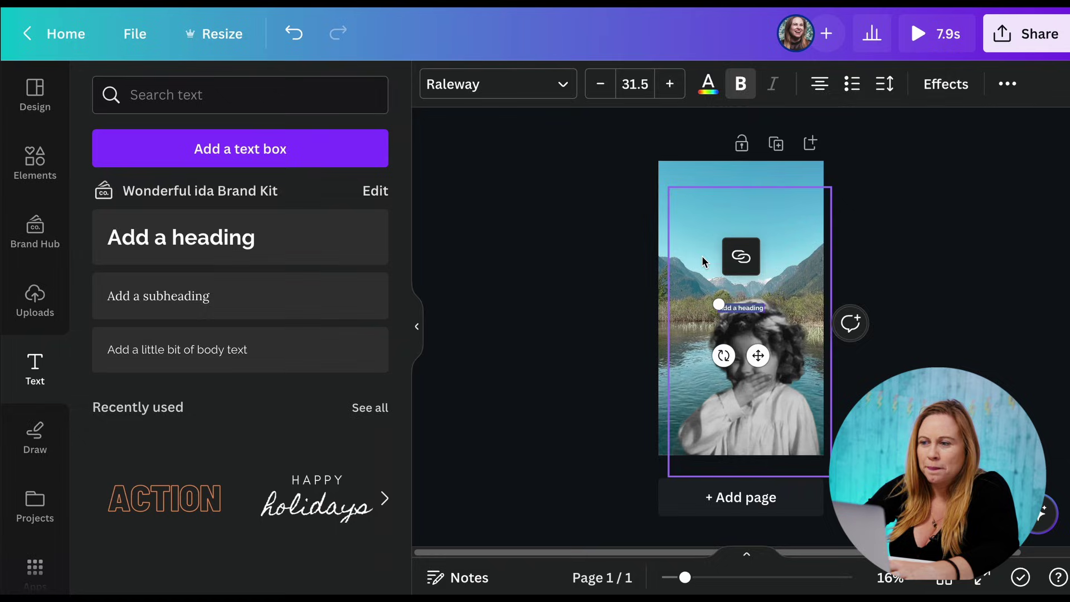
pyautogui.moveTo(704, 256); pyautogui.dragTo(705, 218)
pyautogui.click(491, 378)
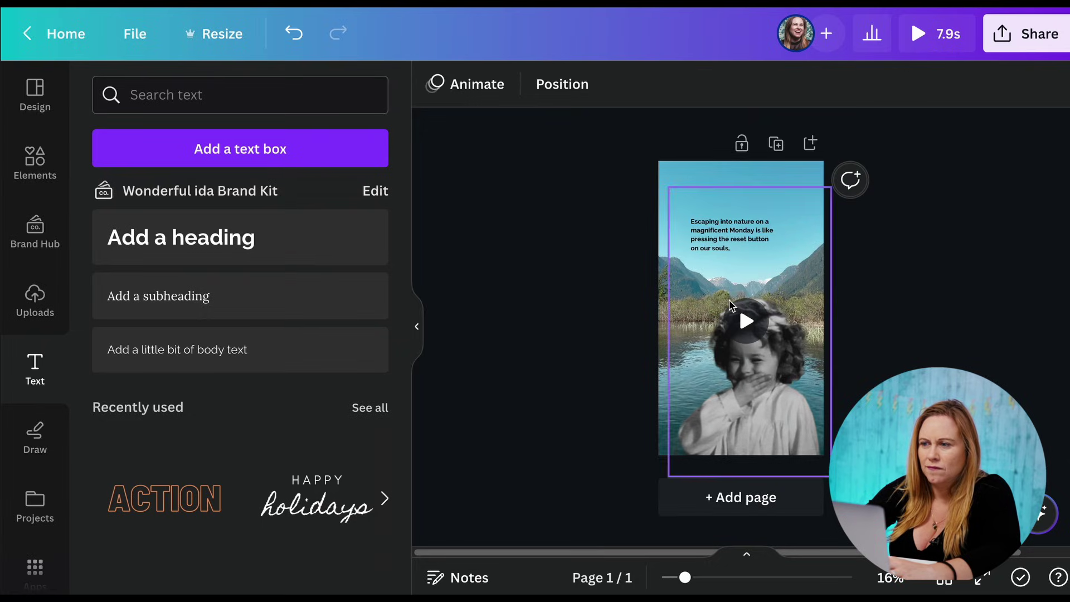
pyautogui.click(957, 34)
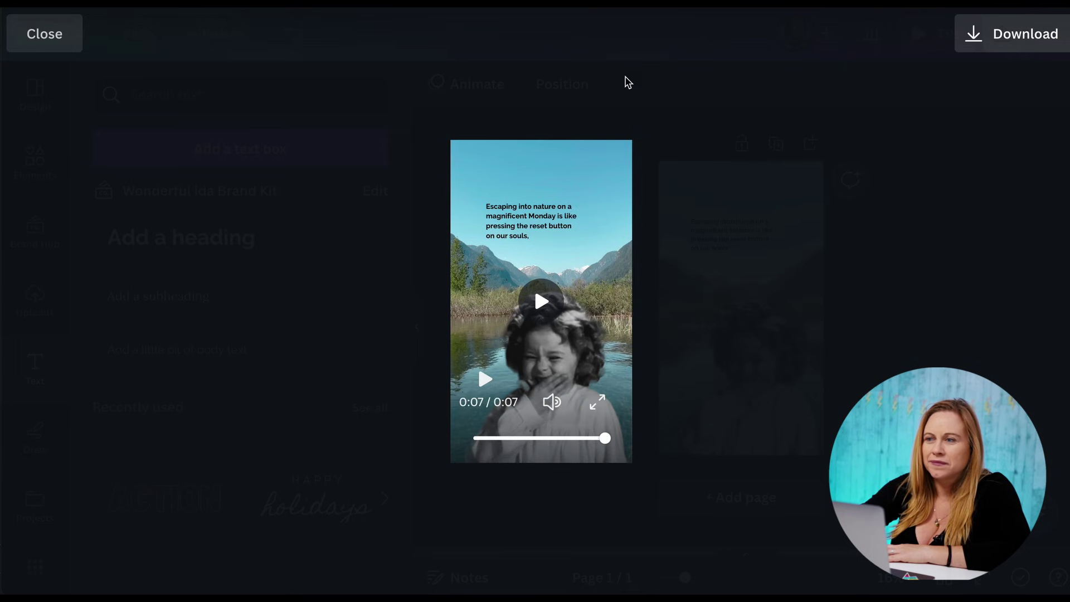
pyautogui.click(71, 35)
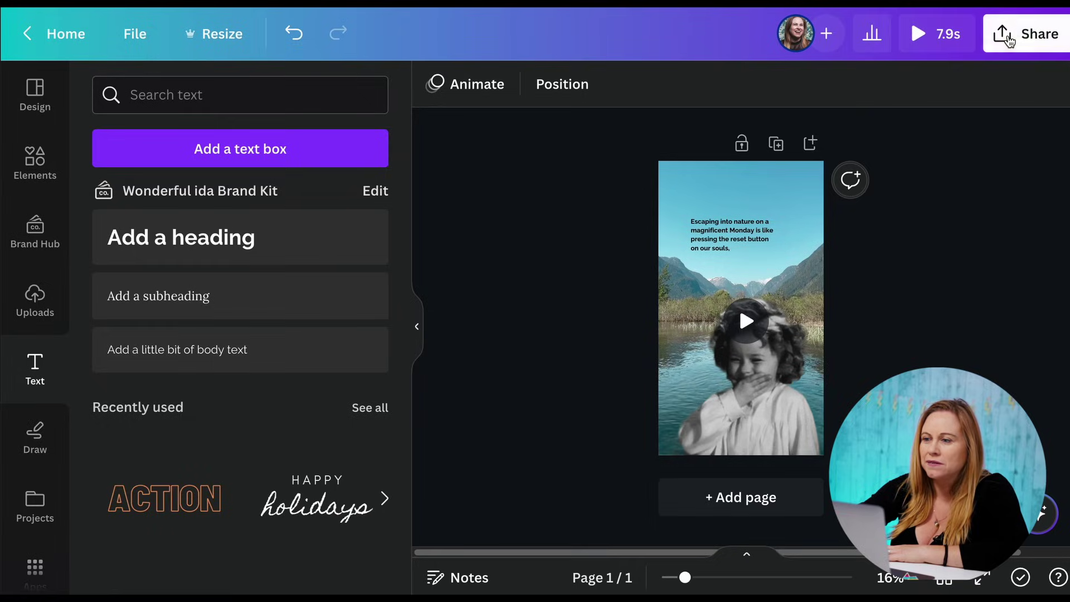
# Download the captioned Story as a 1080p MP4 video
pyautogui.click(1015, 37)
pyautogui.scroll(-3, 812, 521)
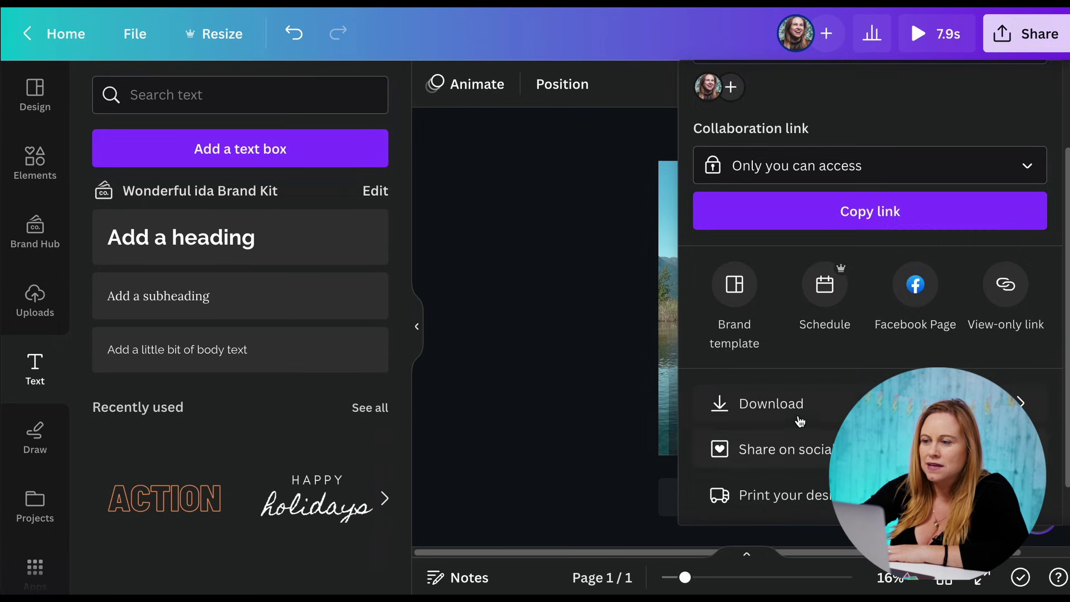
pyautogui.click(799, 415)
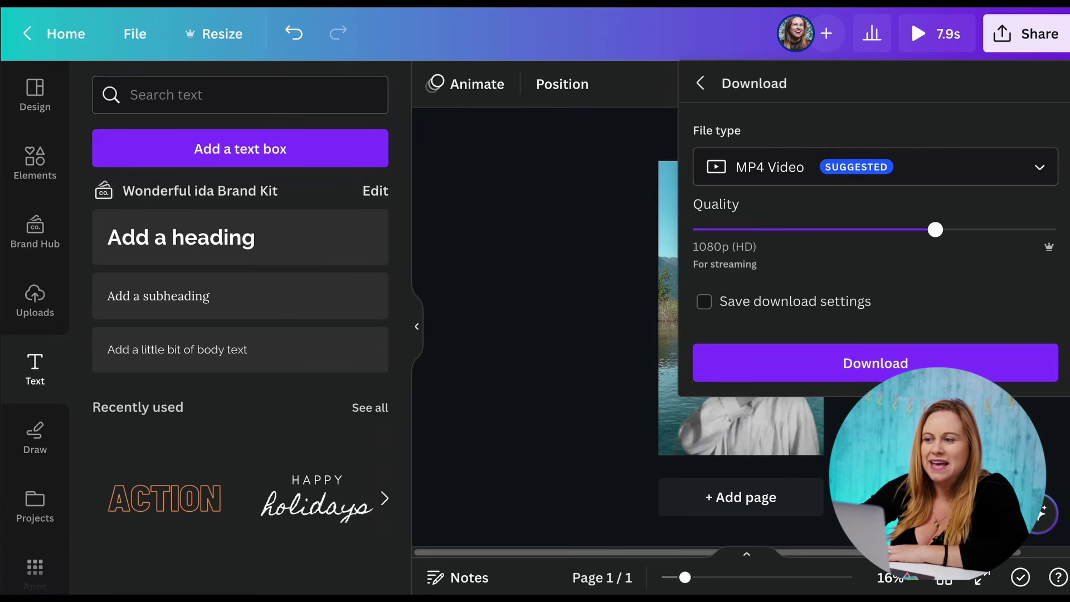
pyautogui.click(867, 363)
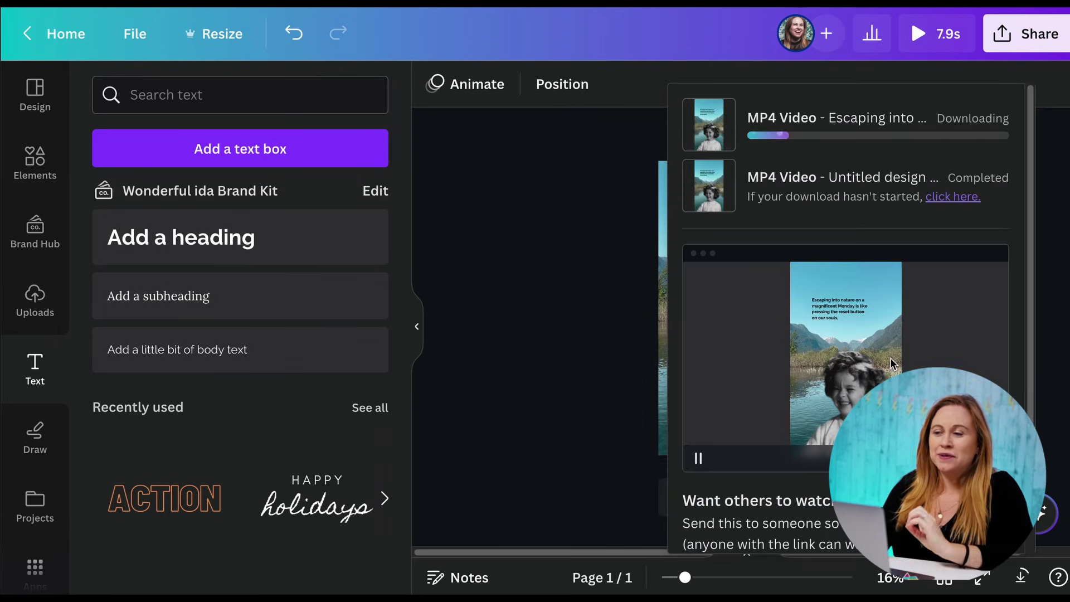